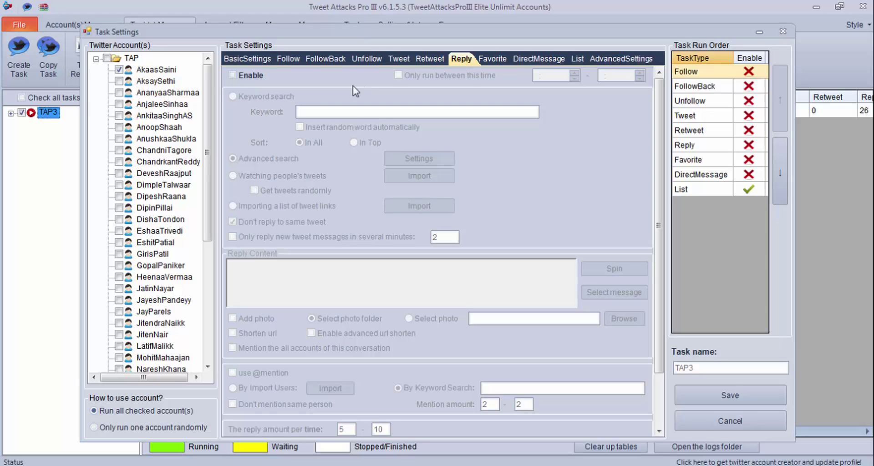
Tick Enable on the Reply tab so Reply joins List in the task run order.
left_click(249, 76)
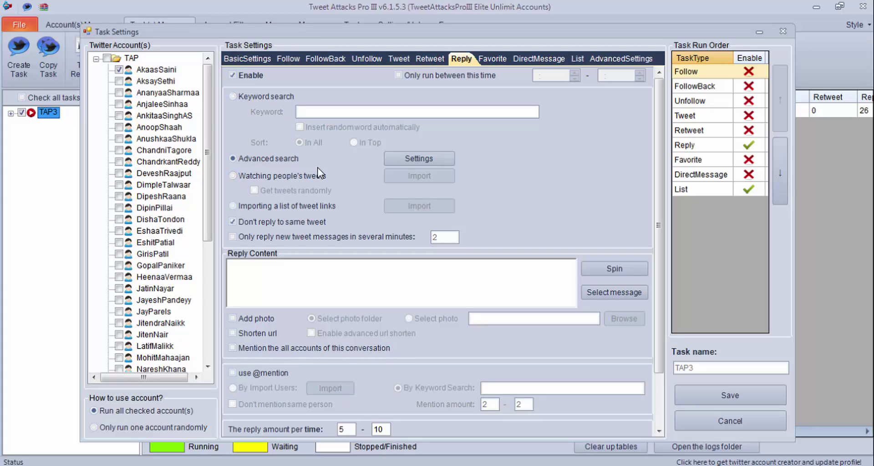
Find reply targets by the keyword 'Link building', trying Top and All tweets sorting.
left_click(261, 97)
left_click(323, 114)
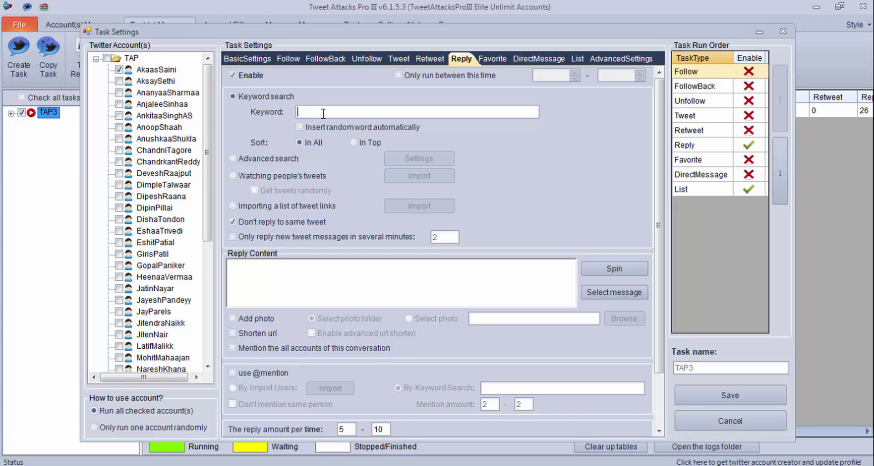
type("Link building")
left_click(355, 143)
left_click(317, 143)
Review the Advanced search criteria without saving, then source tweets from watched people.
left_click(273, 158)
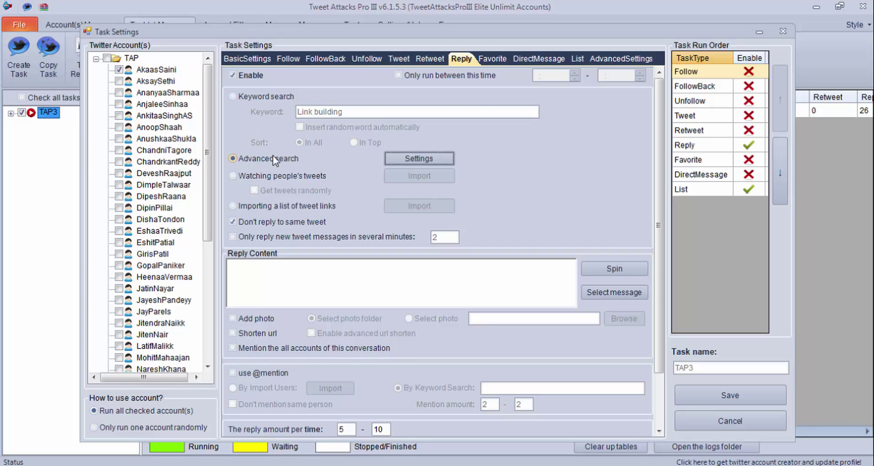
left_click(416, 161)
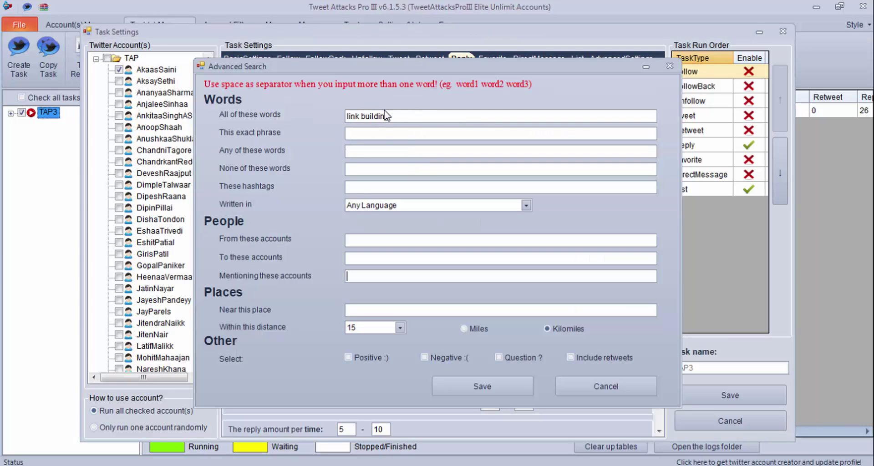
left_click(378, 275)
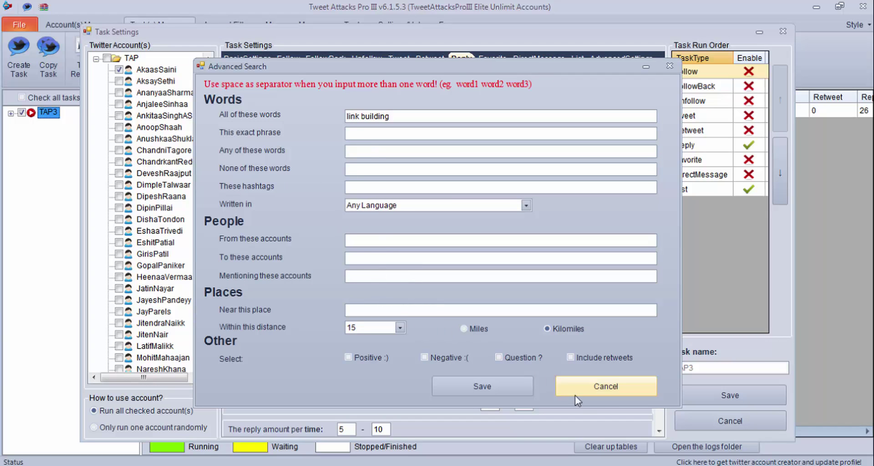
left_click(591, 389)
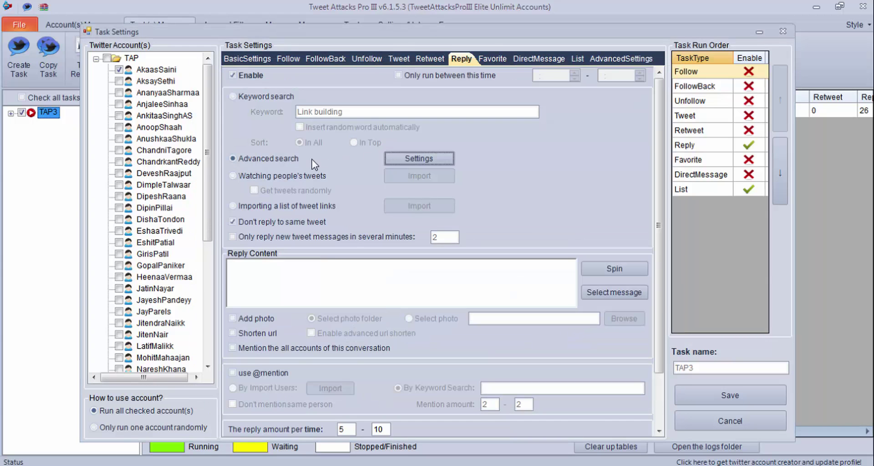
left_click(286, 177)
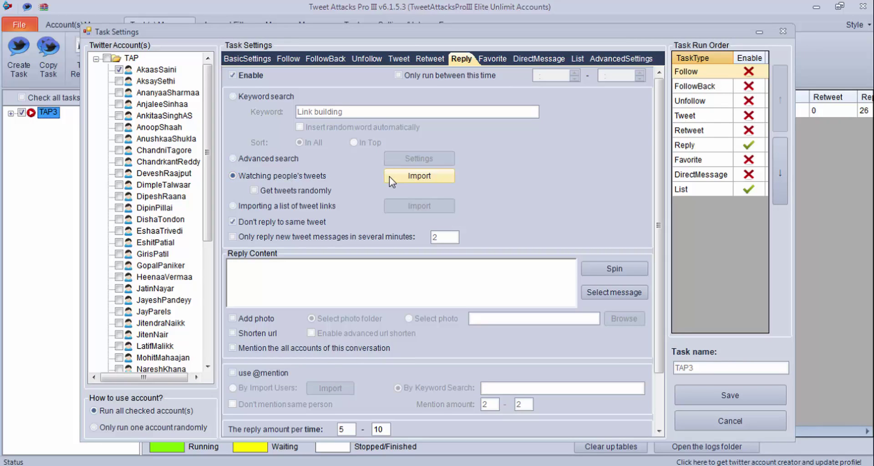
Import all accounts from users.txt as watched people with random tweets, then switch to imported tweet links.
left_click(389, 177)
left_click(332, 119)
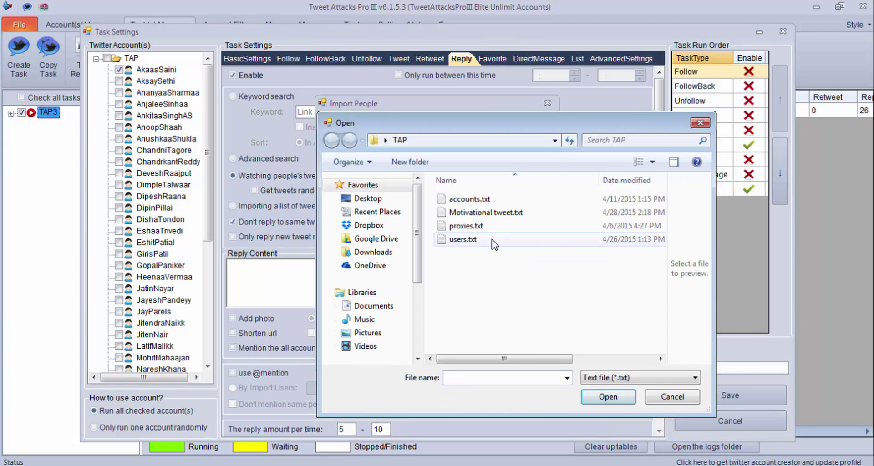
double_click(493, 241)
left_click(354, 349)
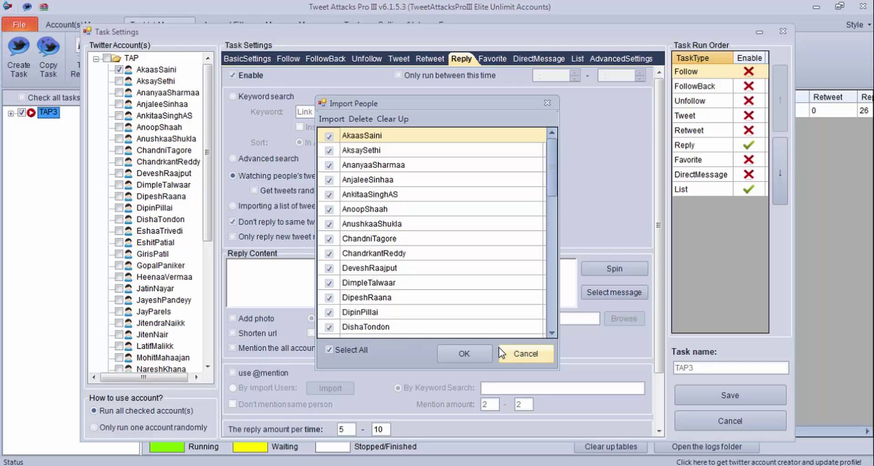
left_click(469, 355)
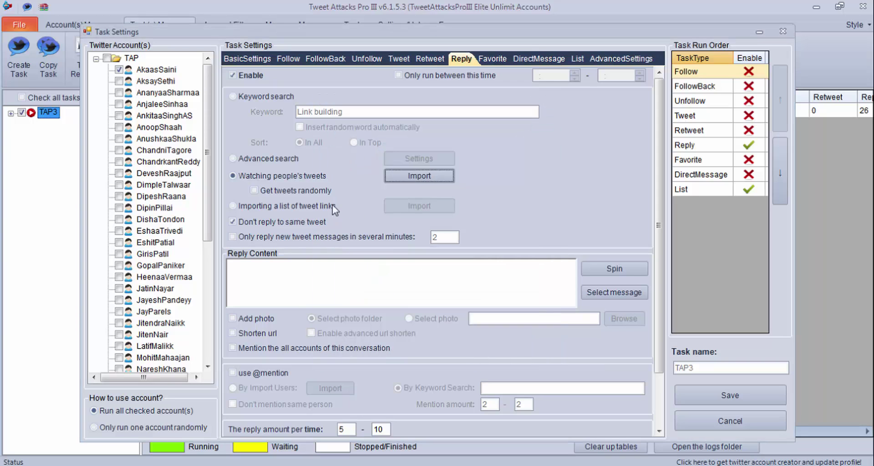
left_click(264, 194)
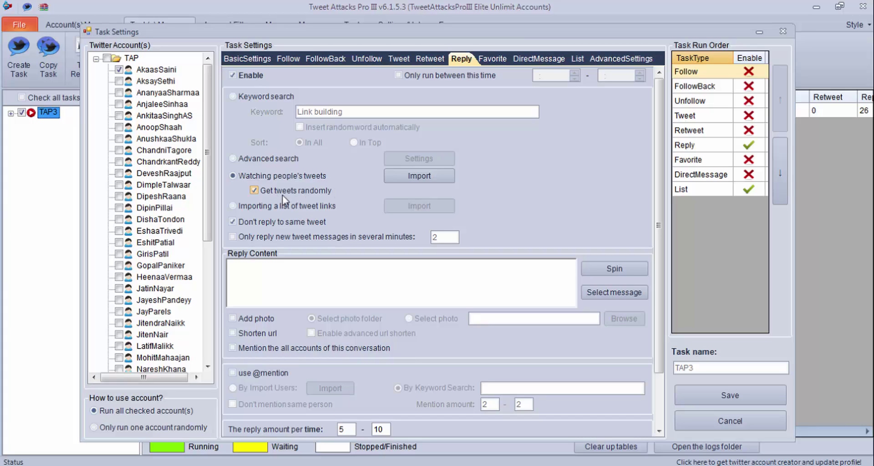
left_click(256, 208)
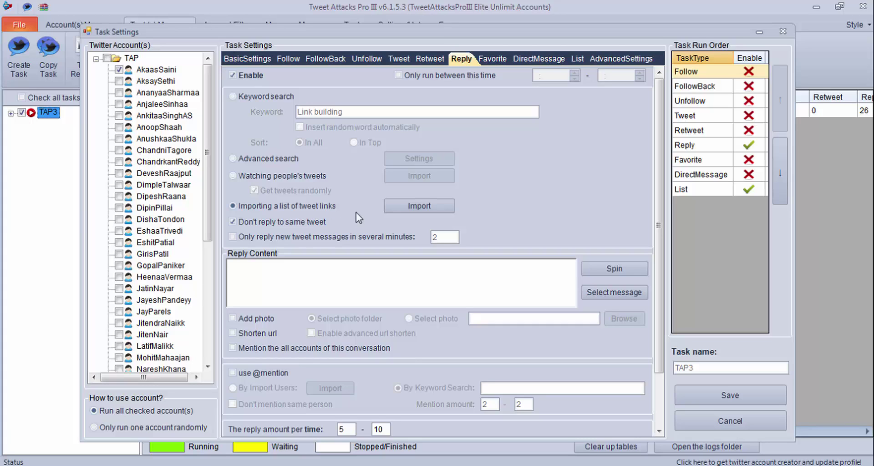
Leave the tweet links list unchanged and reply only to tweets posted within 30 minutes.
left_click(436, 208)
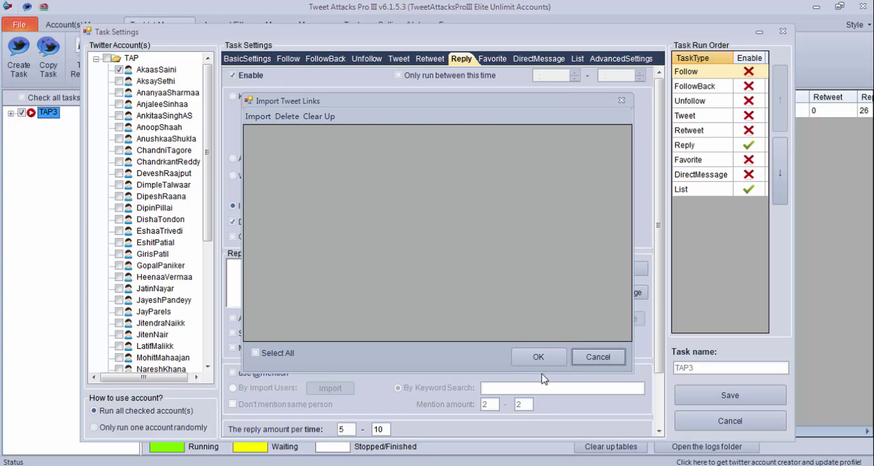
left_click(586, 362)
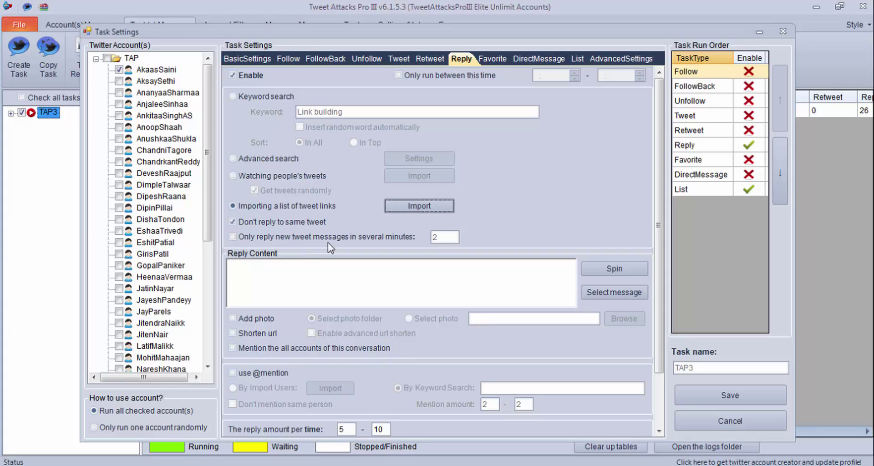
left_click(359, 237)
key("Tab")
type("30")
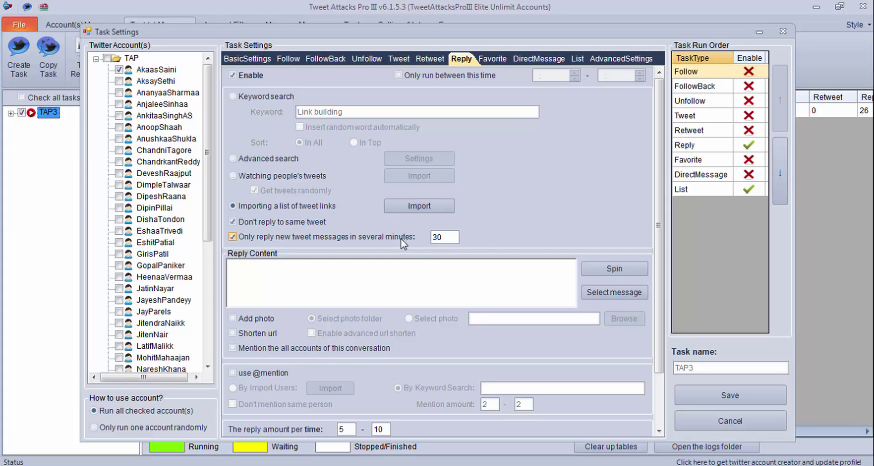
left_click(384, 286)
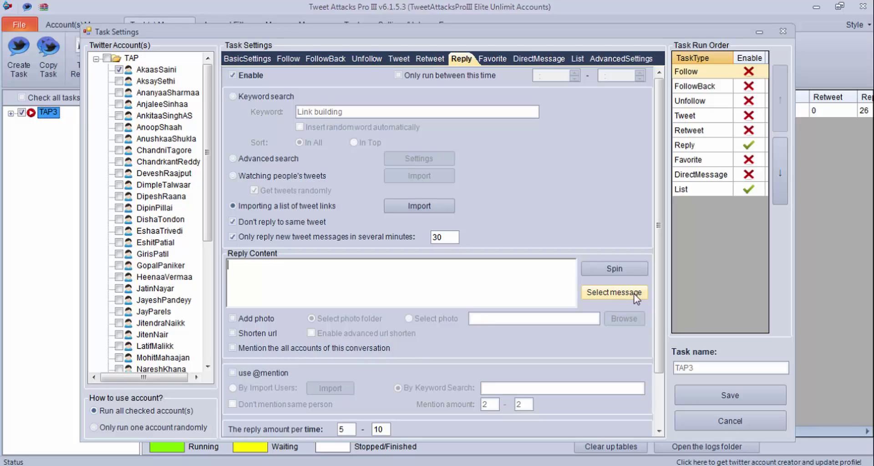
Use the saved Motivation message MS1 as reply content and switch on Add photo.
left_click(618, 292)
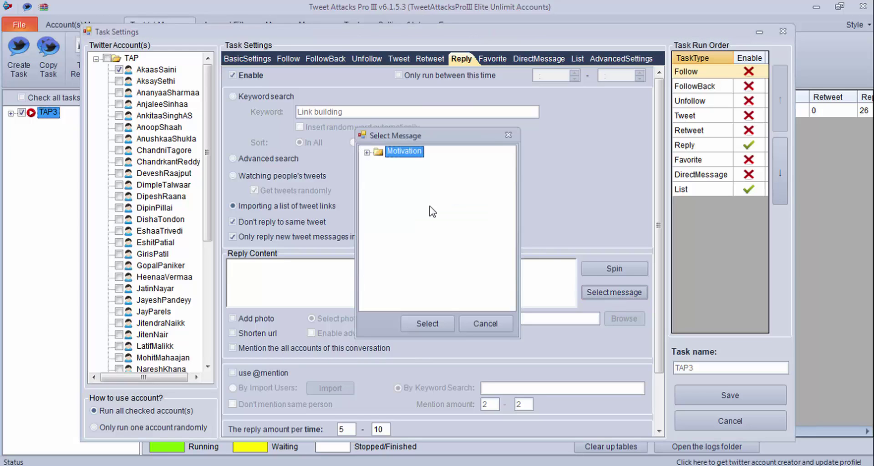
left_click(366, 152)
left_click(407, 163)
left_click(430, 324)
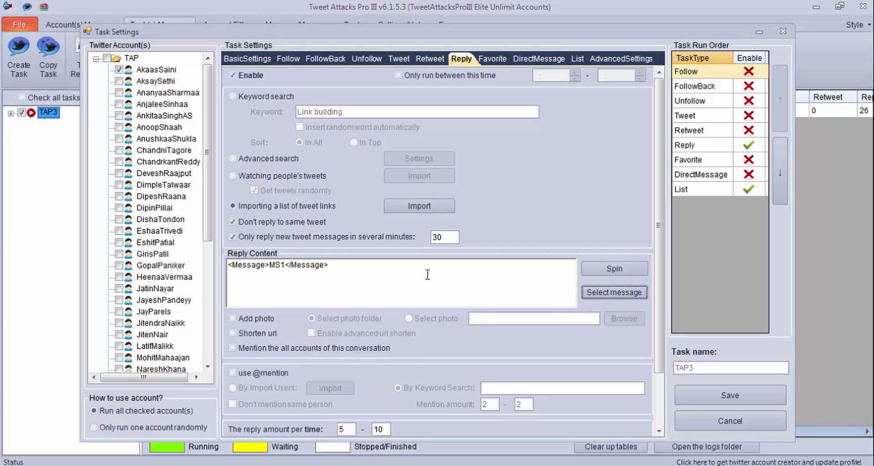
left_click(232, 318)
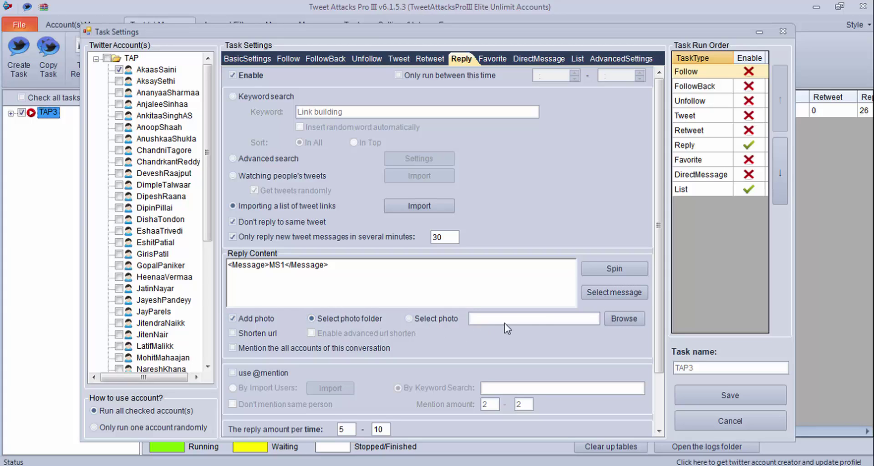
Attach the single .jpg from the TAP folder to replies and enable Shorten url.
left_click(437, 321)
left_click(623, 320)
left_click(230, 122)
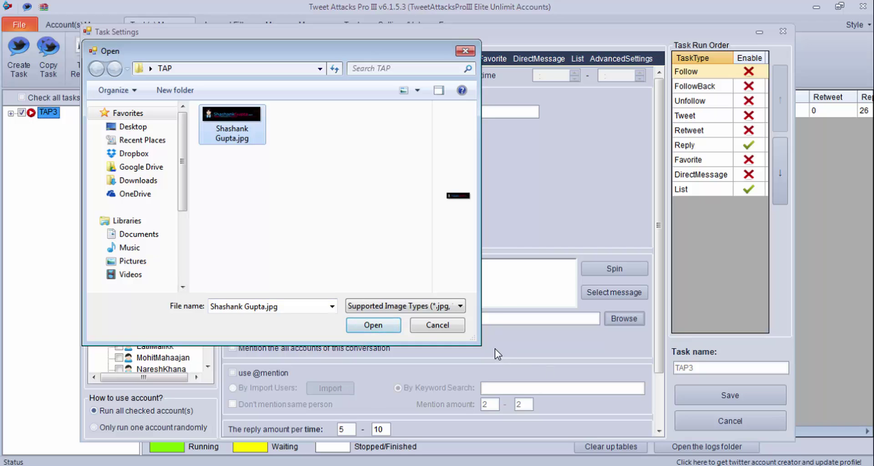
left_click(390, 324)
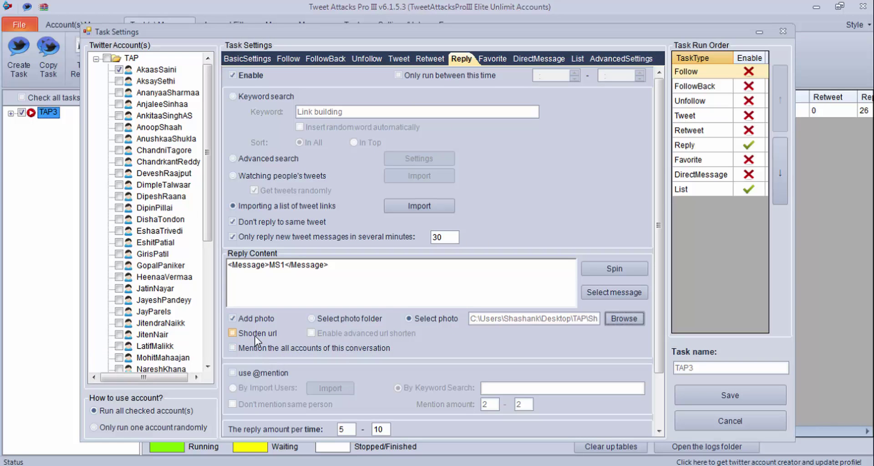
left_click(254, 335)
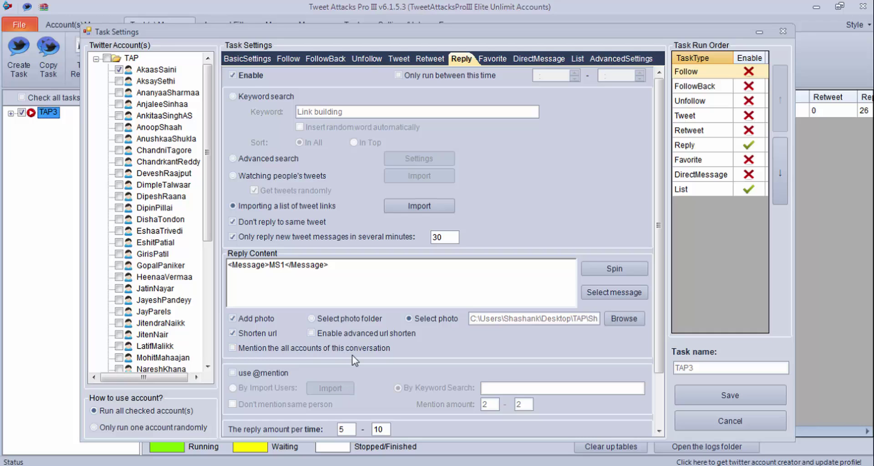
scroll(364, 357, "down", 3)
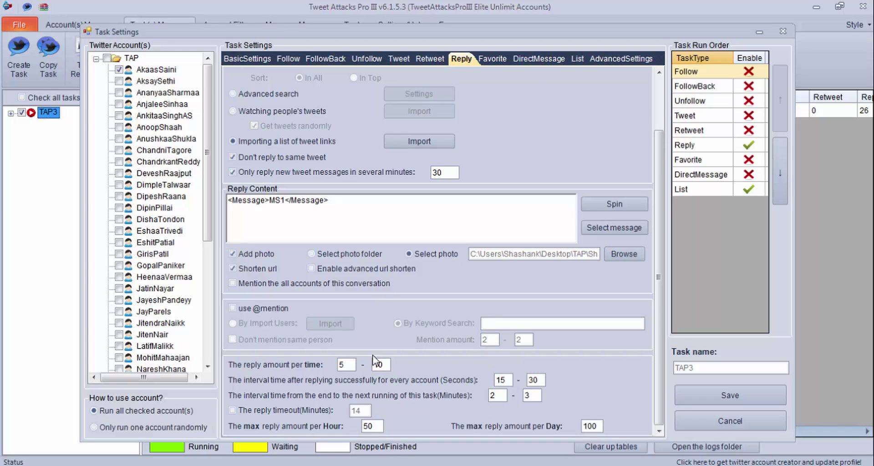
left_click(233, 308)
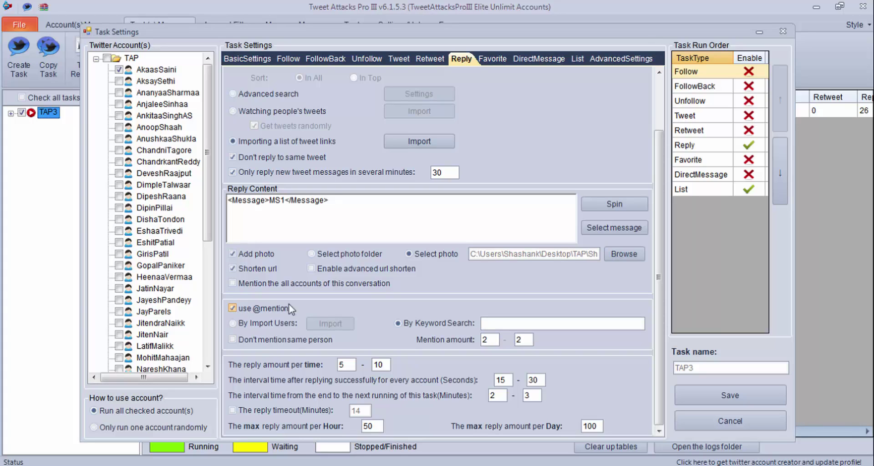
left_click(258, 323)
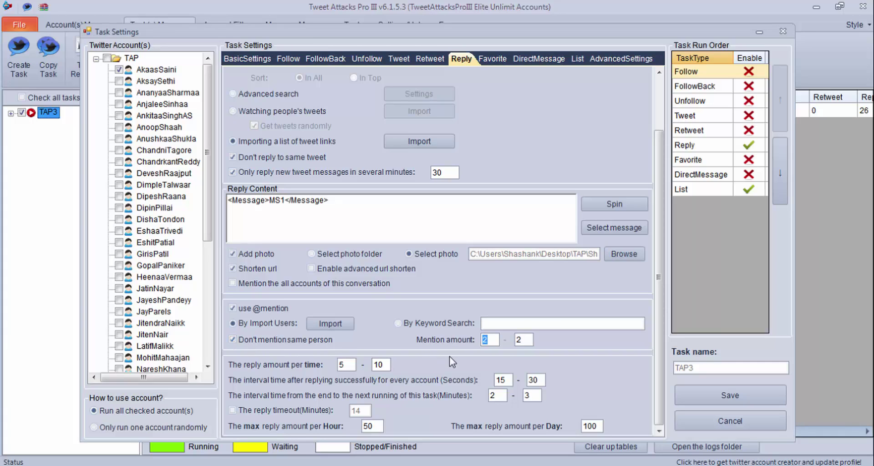
type("1")
key("Tab")
Take mentioned users from a keyword search for 'link building'.
left_click(396, 324)
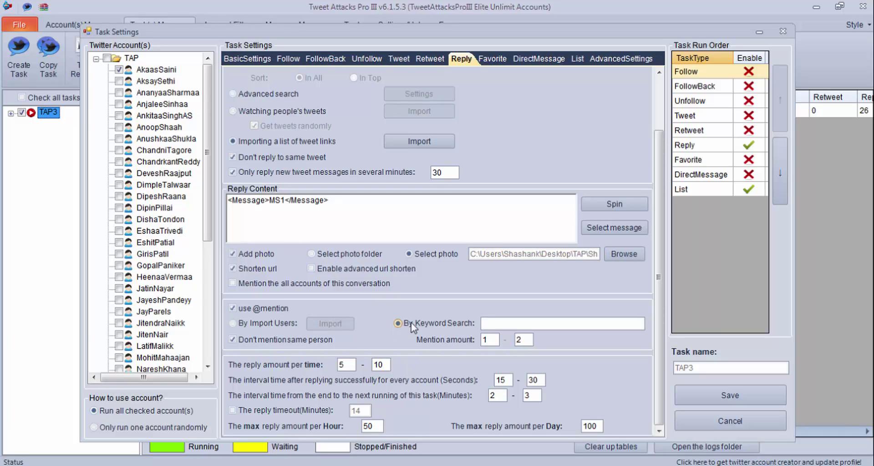
left_click(500, 325)
type("link building")
left_click_drag(351, 364, 301, 369)
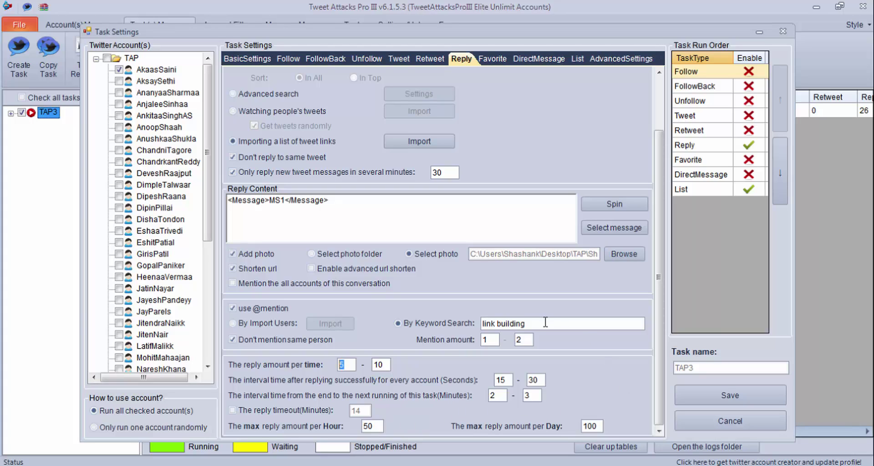
Enable Favorite with keyword SEO and hashtag #seo, favoriting random tweets from watched people.
left_click(492, 61)
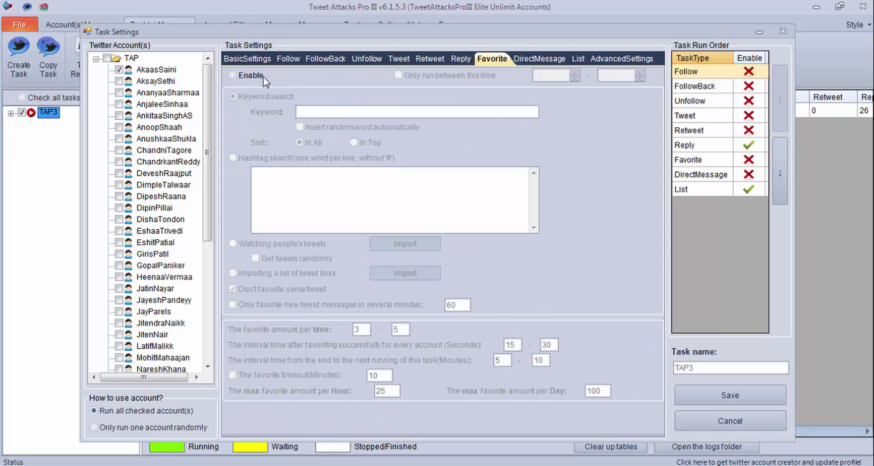
left_click(234, 76)
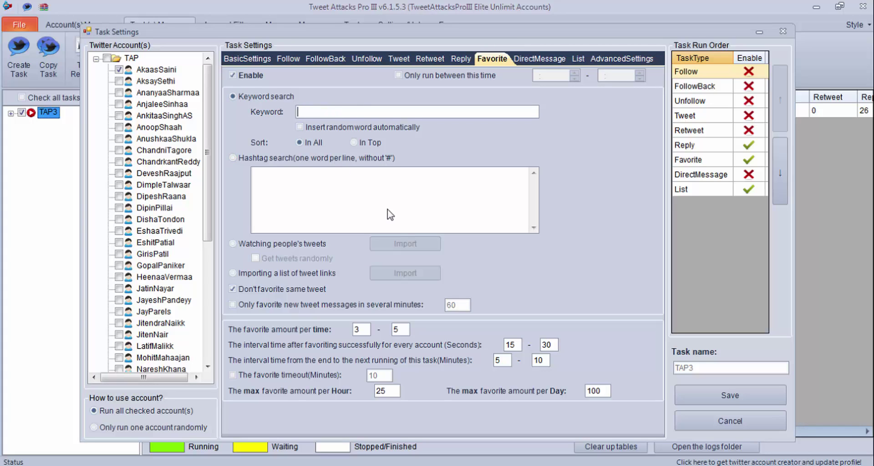
type("SEO")
left_click(233, 158)
left_click(346, 187)
type("#seo")
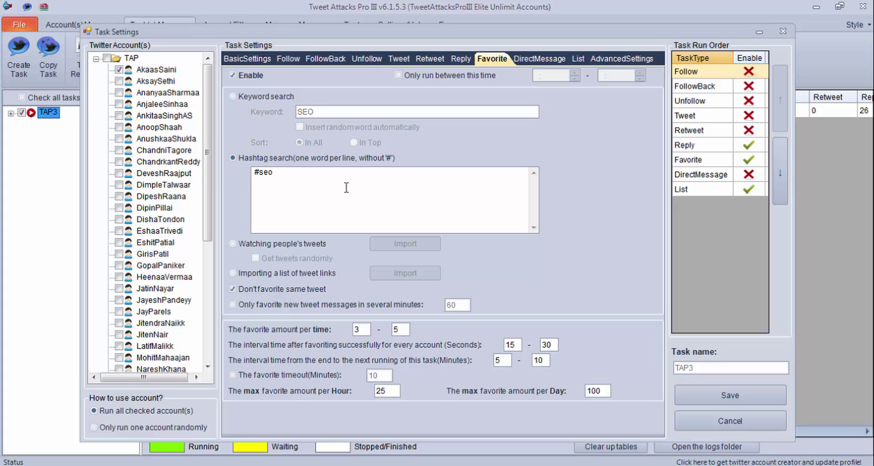
left_click(315, 243)
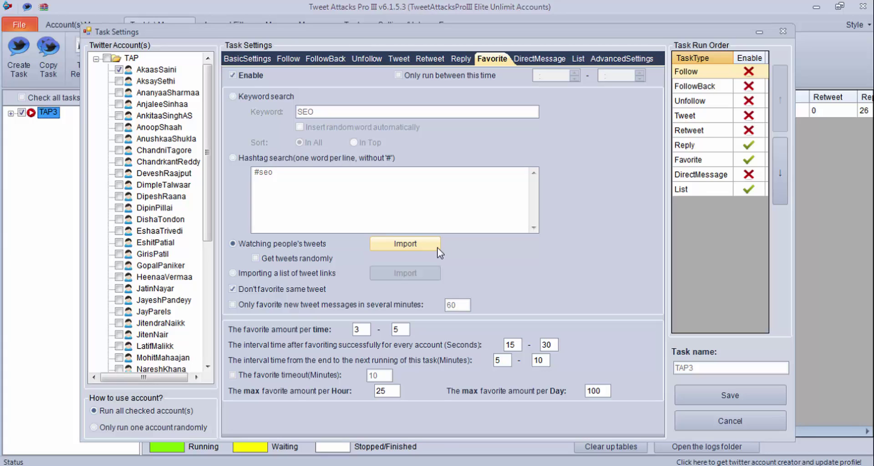
left_click(256, 258)
Favorite 1–2 imported tweet links per run, only tweets newer than 60 minutes.
left_click(288, 282)
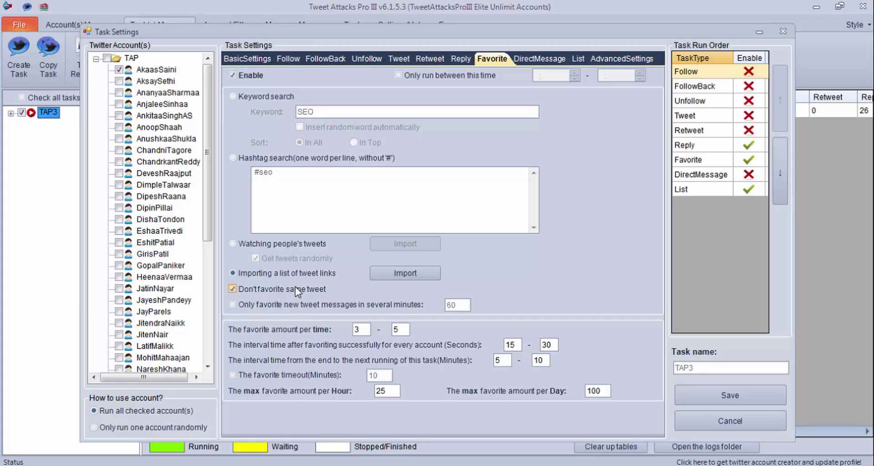
left_click(248, 308)
double_click(460, 305)
double_click(357, 329)
type("1")
double_click(398, 328)
type("2")
Set an 8-minute minimum interval between runs, capped at 5 per hour and 20 per day.
double_click(498, 360)
type("8")
double_click(395, 391)
type("5")
double_click(605, 391)
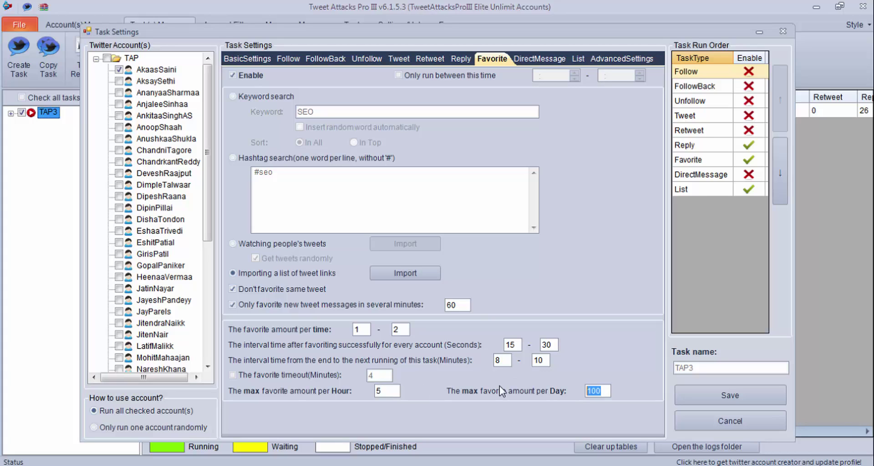
type("20")
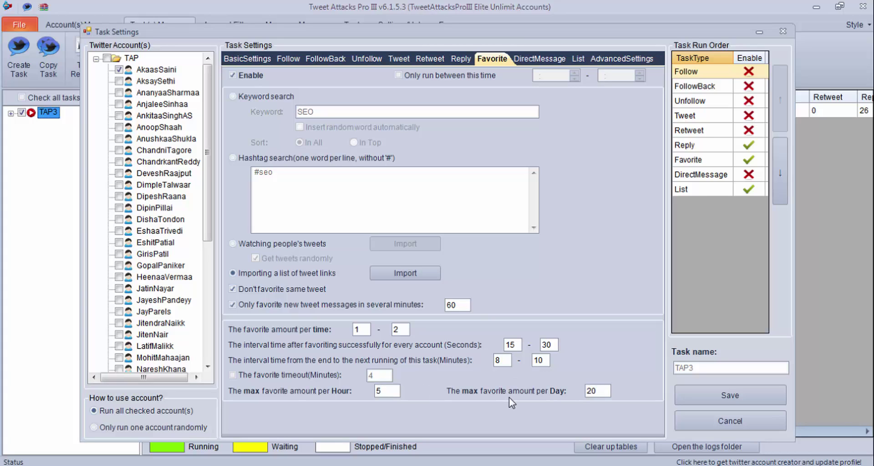